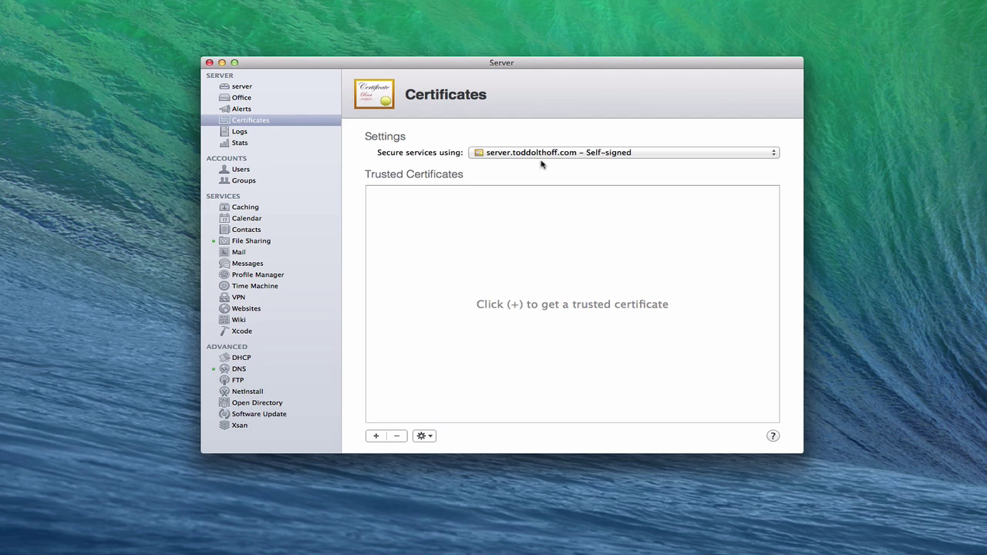
# - Open Custom per-service certificates and check Calendar and Contacts, keeping the self-signed certificate
pyautogui.click(774, 157)
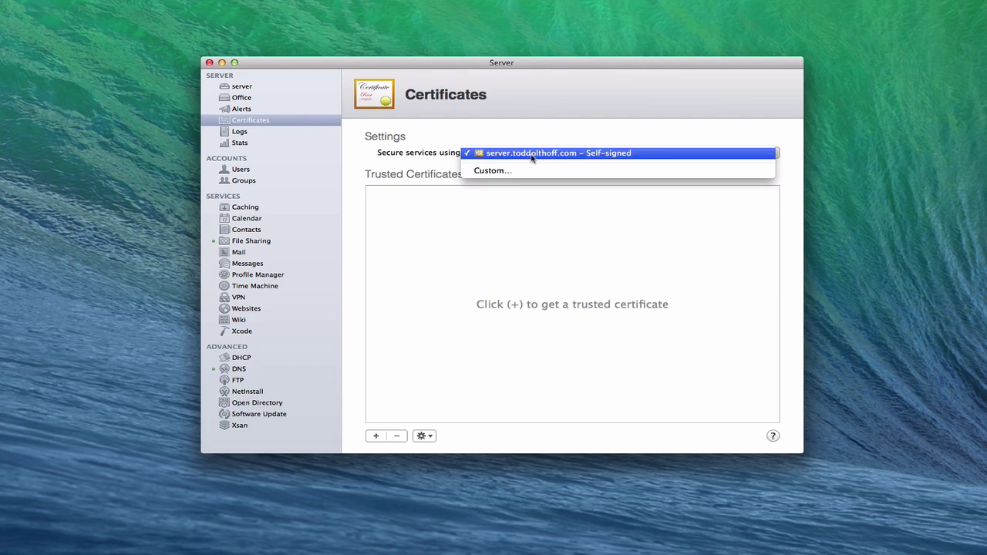
pyautogui.click(508, 176)
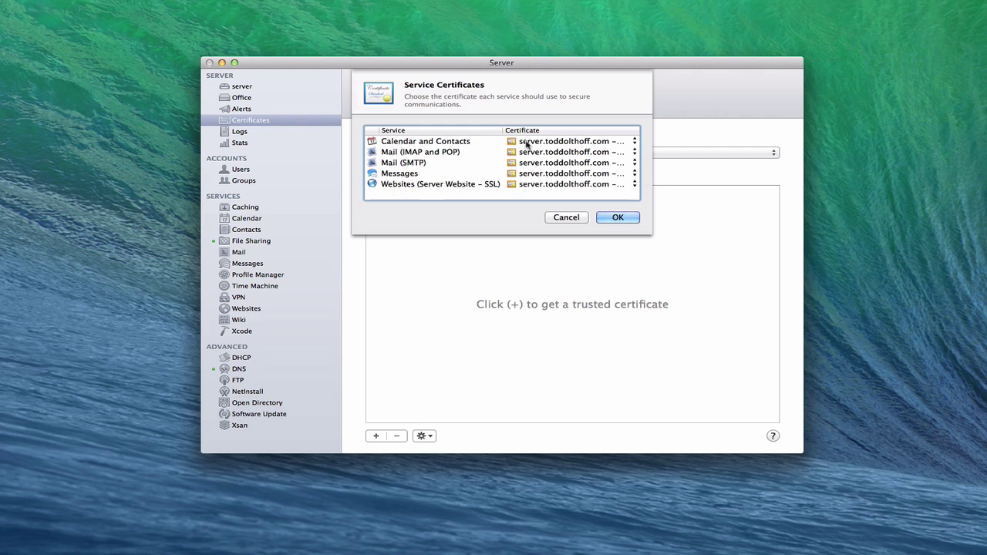
pyautogui.click(633, 142)
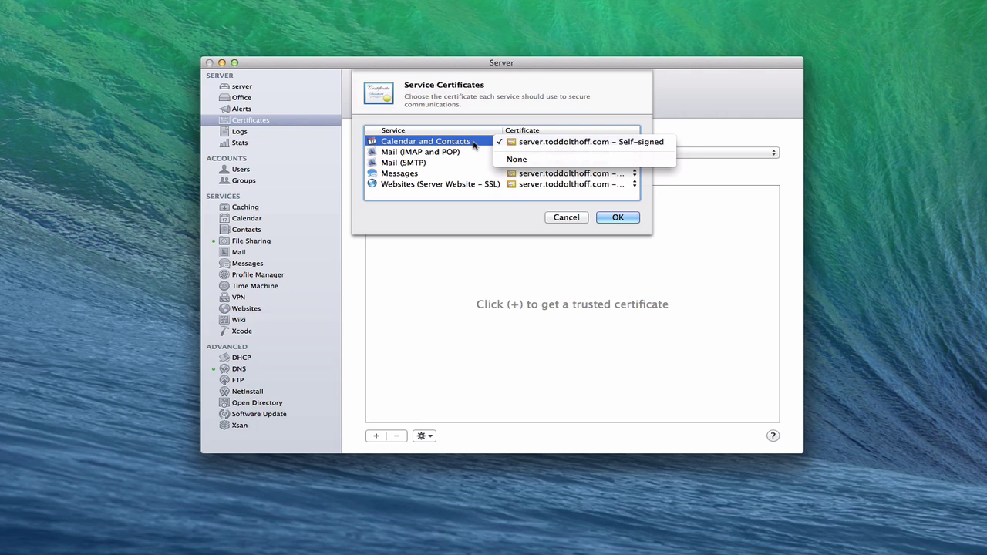
pyautogui.click(471, 130)
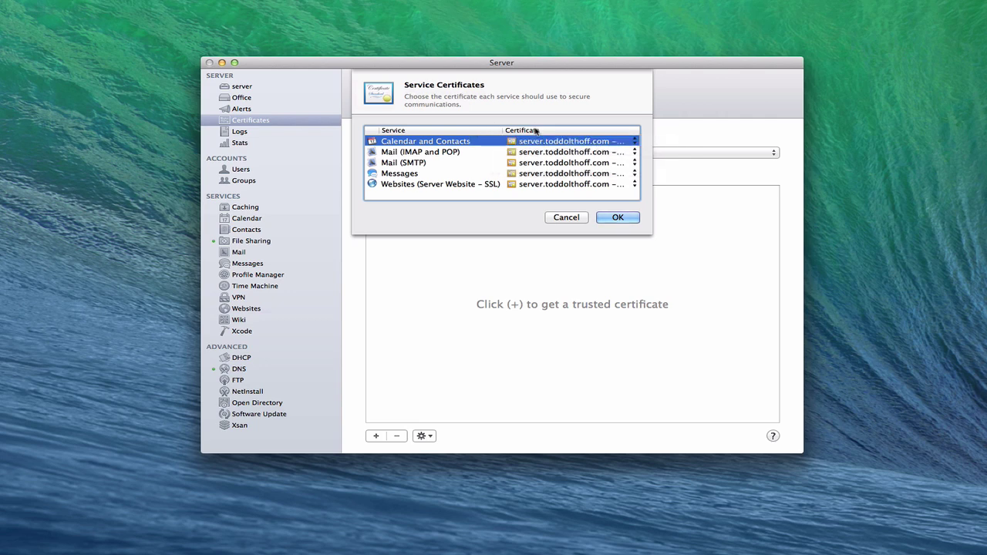
# - Cancel the Service Certificates sheet and choose Show All Certificates from the gear menu
pyautogui.click(571, 218)
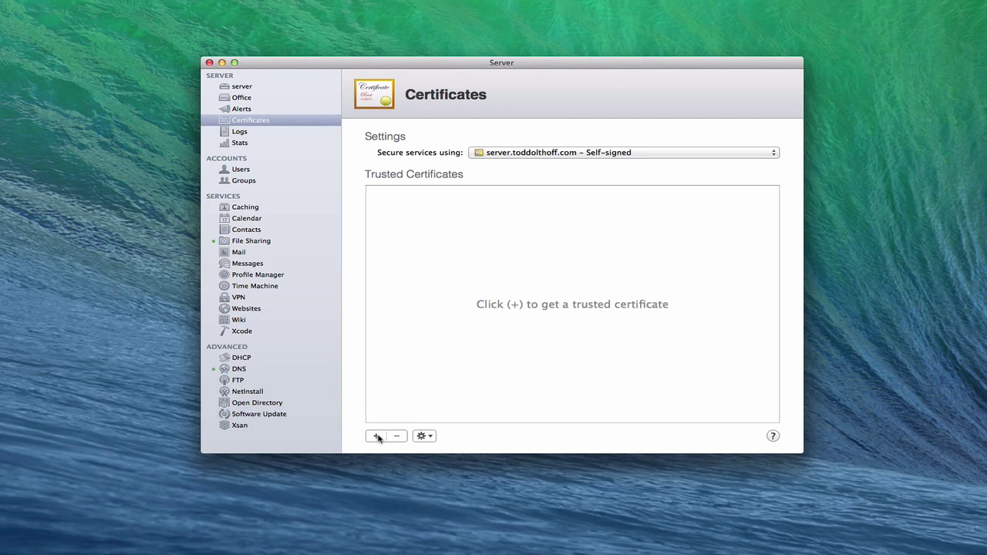
pyautogui.click(423, 436)
pyautogui.click(448, 467)
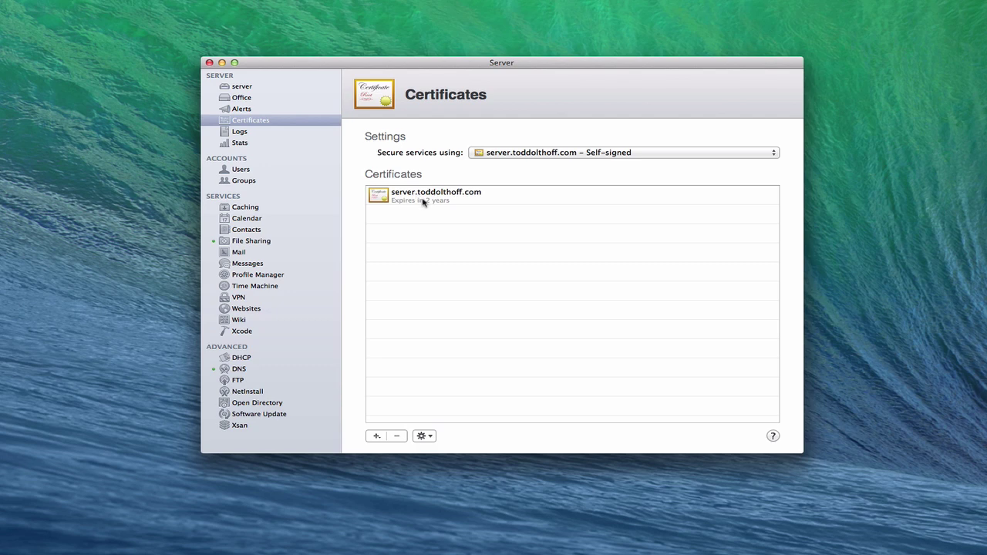
pyautogui.click(383, 198)
pyautogui.doubleClick(382, 198)
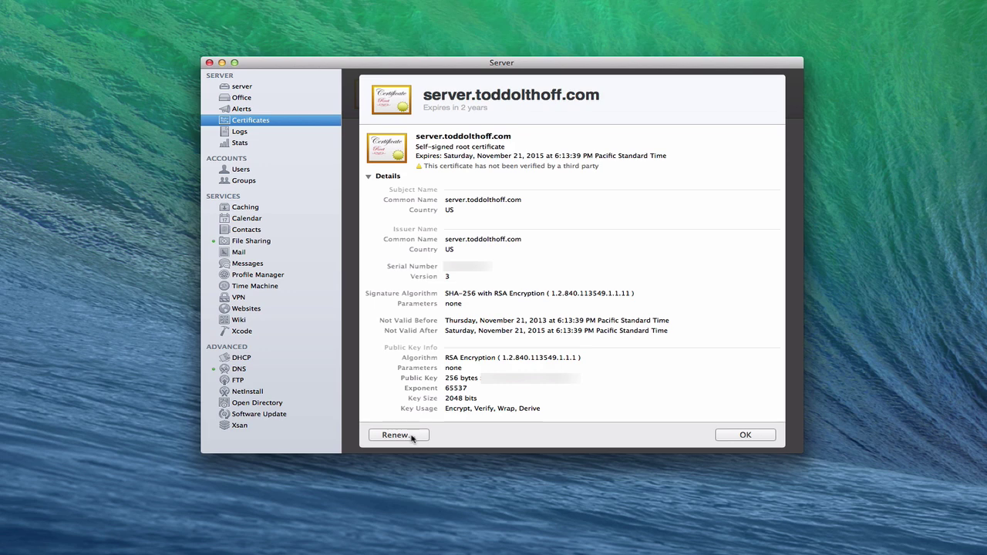
pyautogui.click(744, 435)
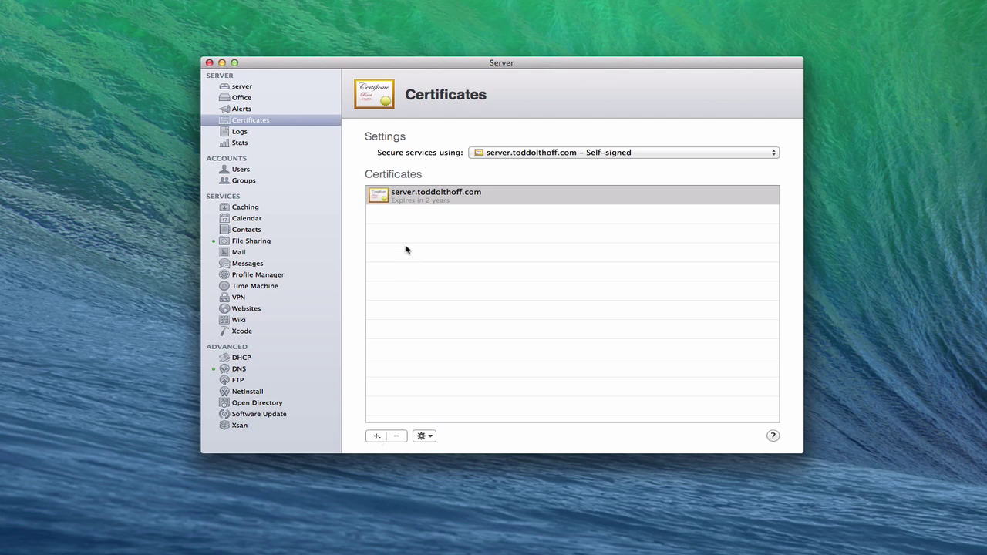
# - Select server.toddolthoff.com, then choose Create a Certificate Identity from the + menu
pyautogui.click(412, 199)
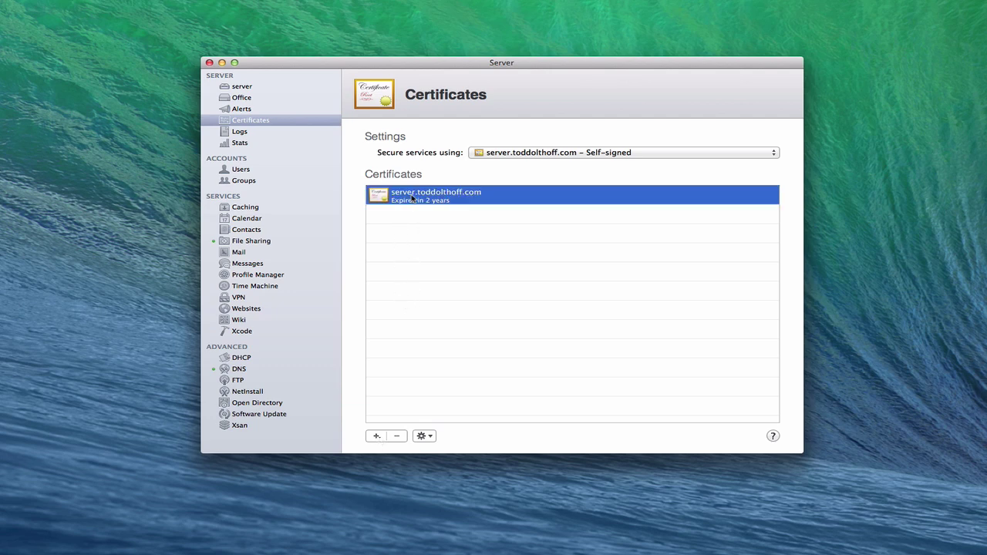
pyautogui.click(377, 436)
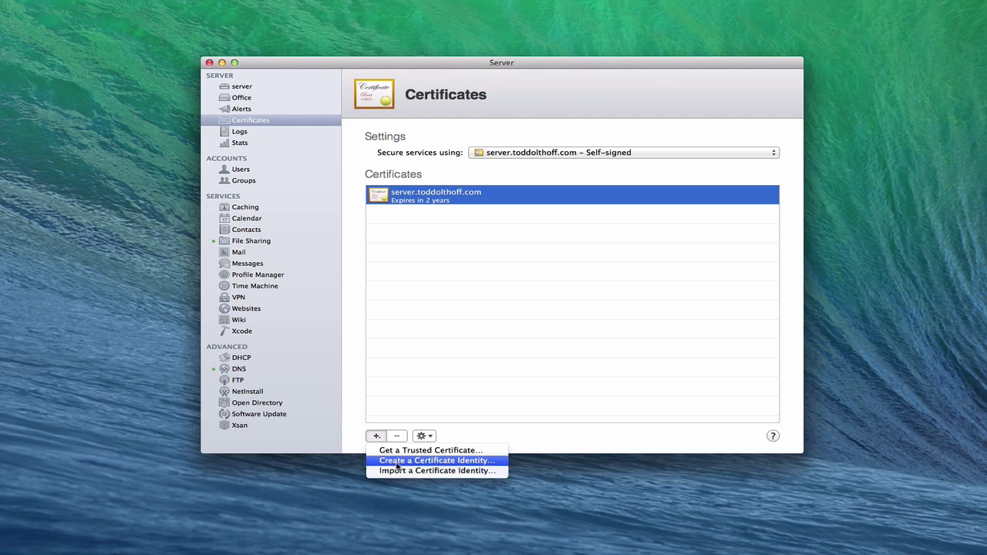
pyautogui.click(397, 460)
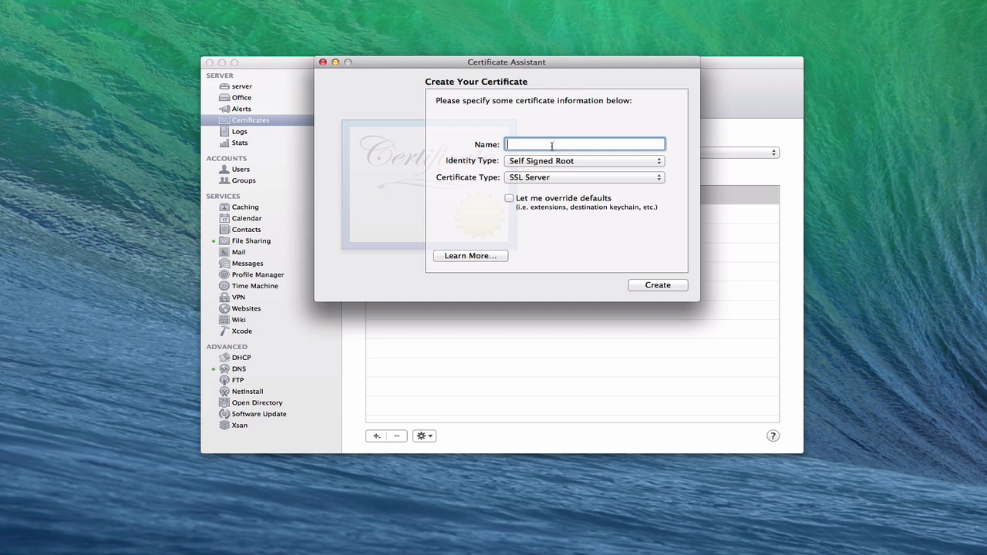
# - Review the Identity Type and Certificate Type options, cancelling the Custom file chooser unchanged
pyautogui.click(660, 162)
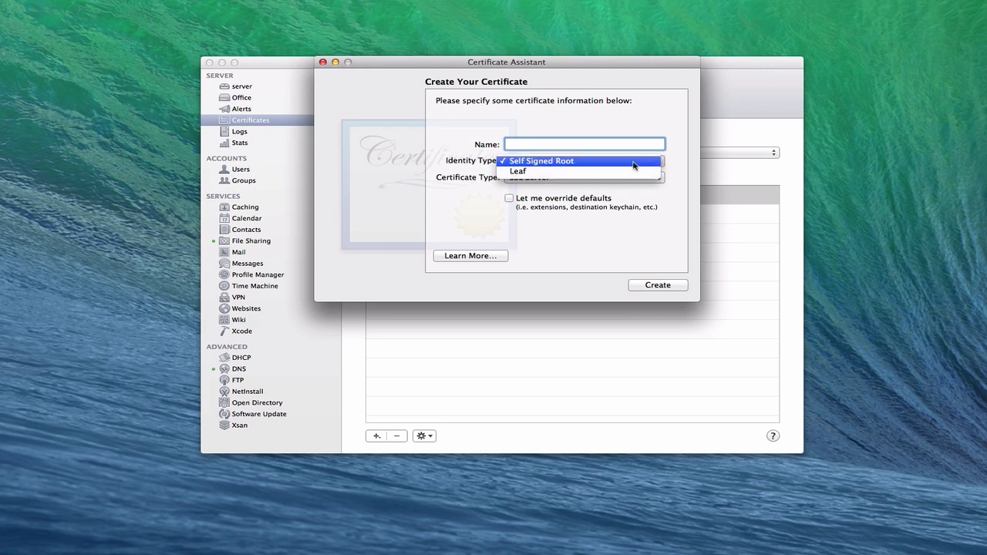
pyautogui.click(681, 157)
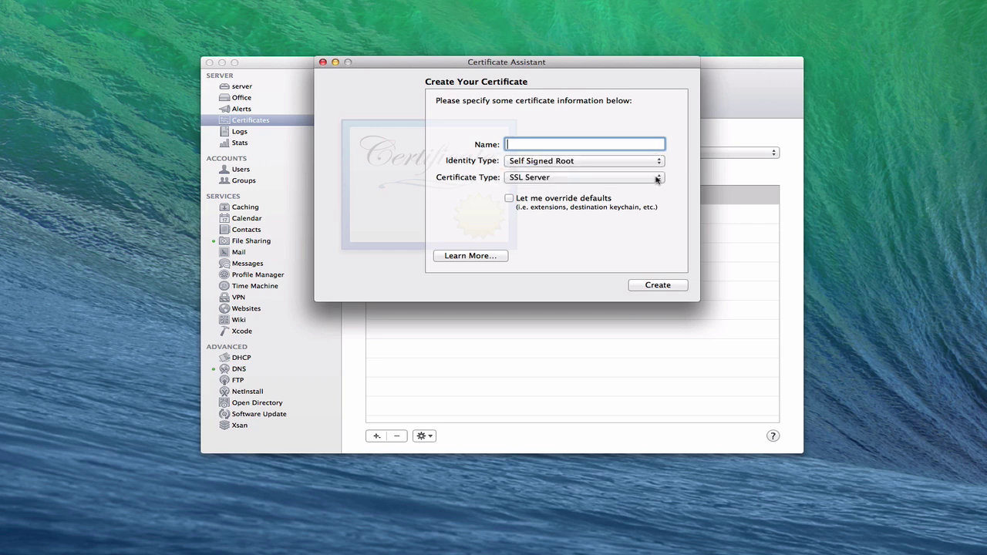
pyautogui.click(657, 178)
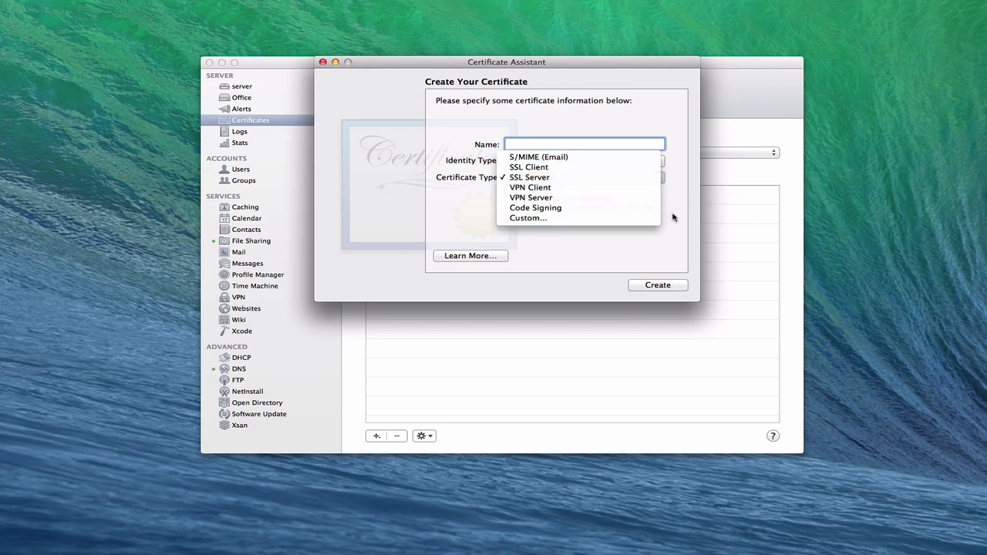
pyautogui.click(535, 219)
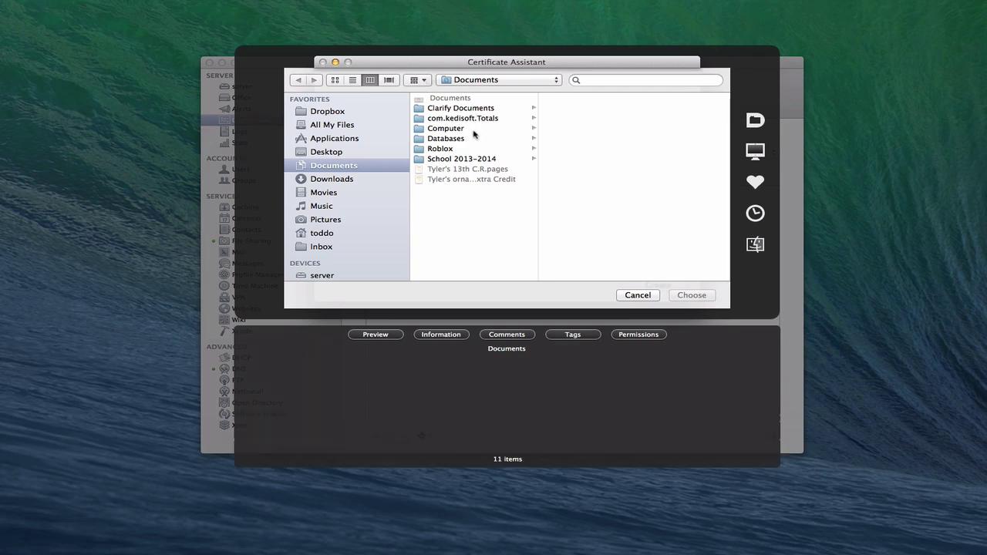
pyautogui.click(636, 294)
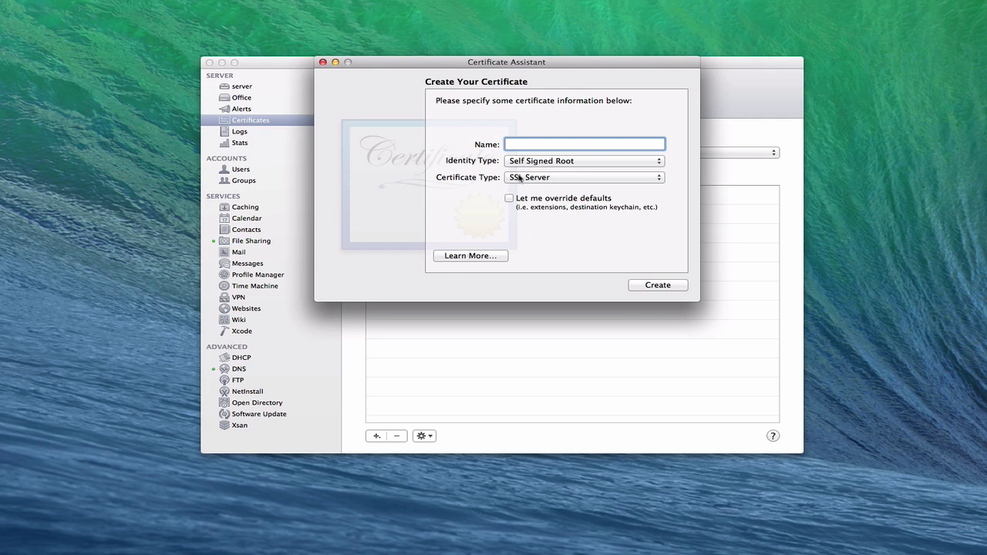
# - Close Certificate Assistant and show Namecheap's SSL CERTIFICATES menu in Safari
pyautogui.click(322, 63)
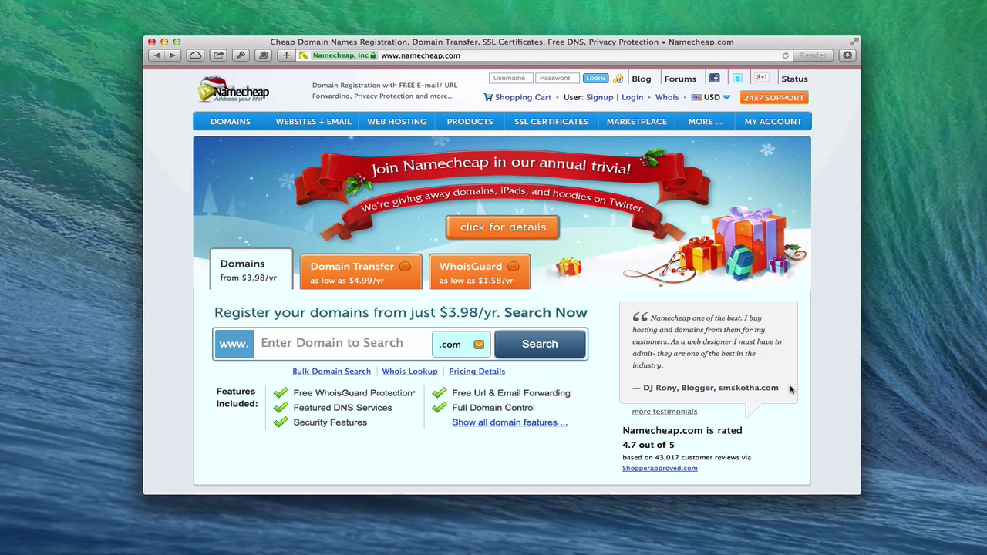
pyautogui.moveTo(540, 124)
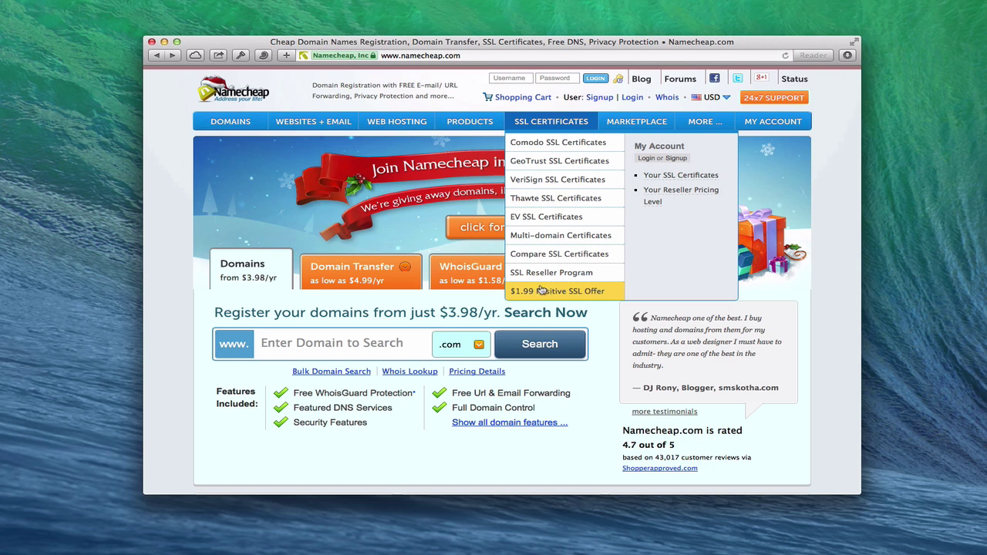
# - Open Namecheap's Comodo SSL Certificates pricing page and scroll through it
pyautogui.click(537, 145)
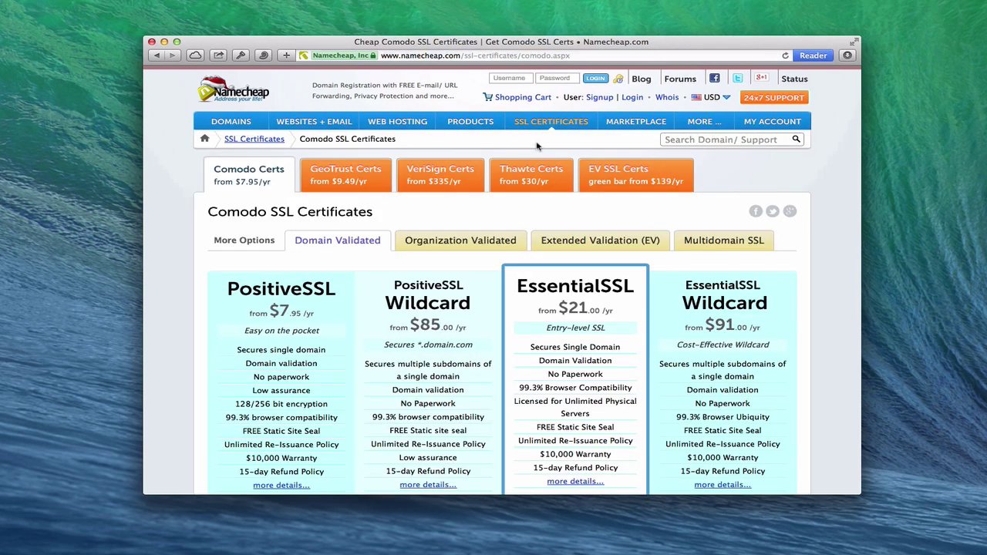
pyautogui.scroll(-3, 540, 218)
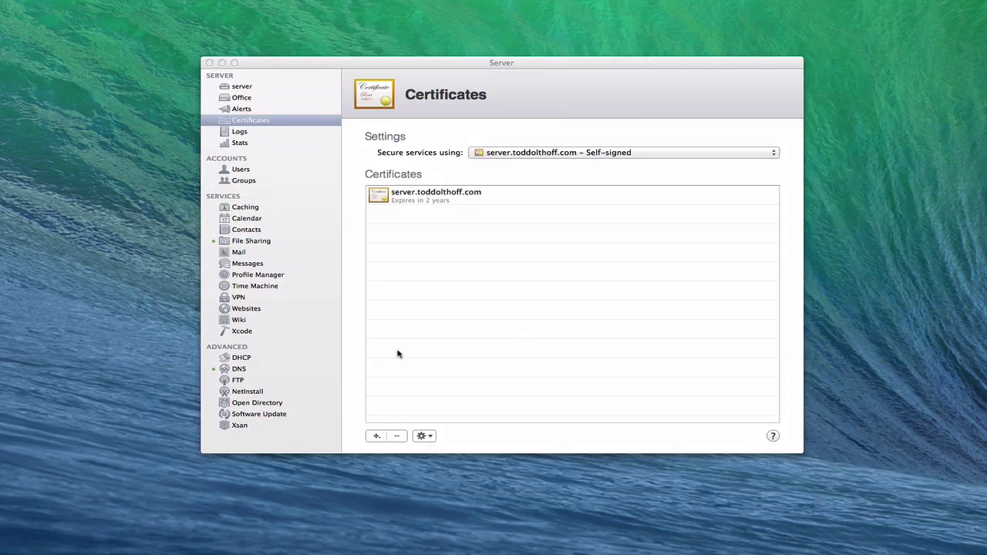
# - Start a Get a Trusted Certificate request using host name server.toddolthoff.com
pyautogui.click(377, 437)
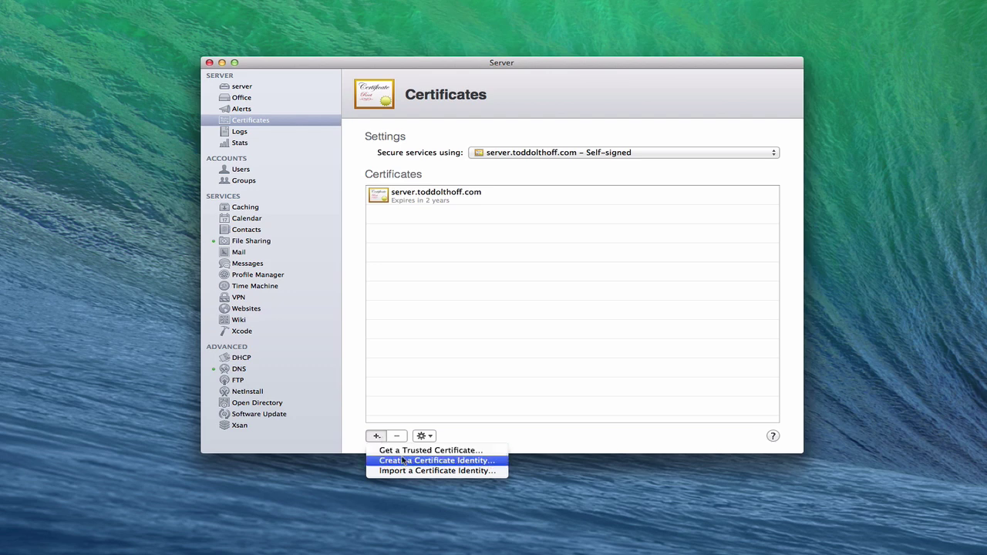
pyautogui.click(402, 454)
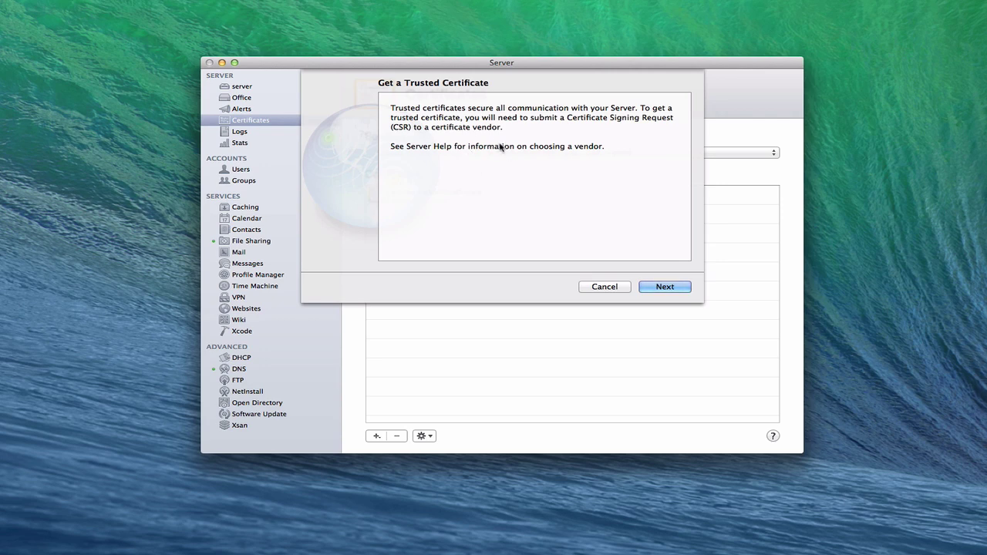
pyautogui.click(660, 287)
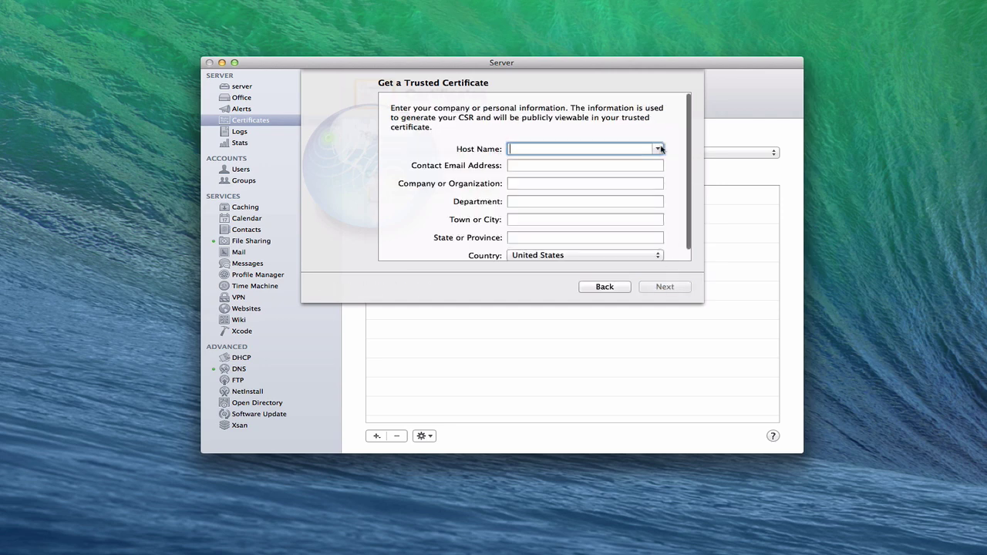
pyautogui.click(656, 149)
pyautogui.click(613, 160)
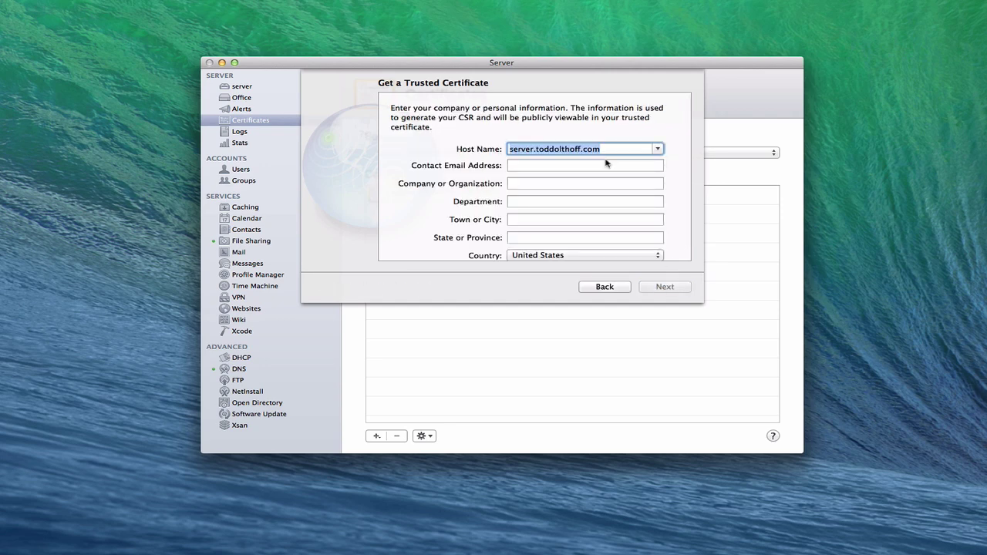
# - Enter the contact e-mail and organization name, department none, and state ca
pyautogui.click(540, 167)
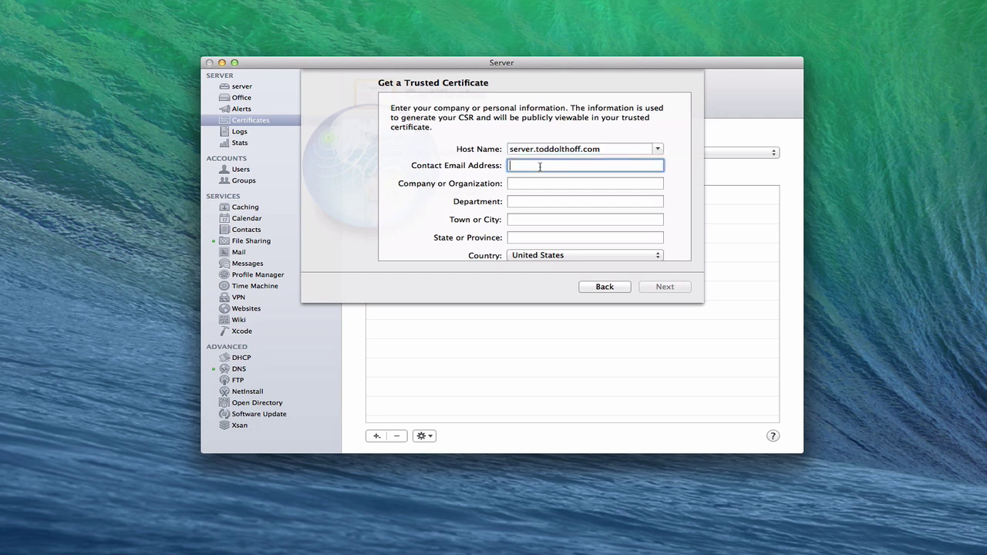
pyautogui.press('Tab')
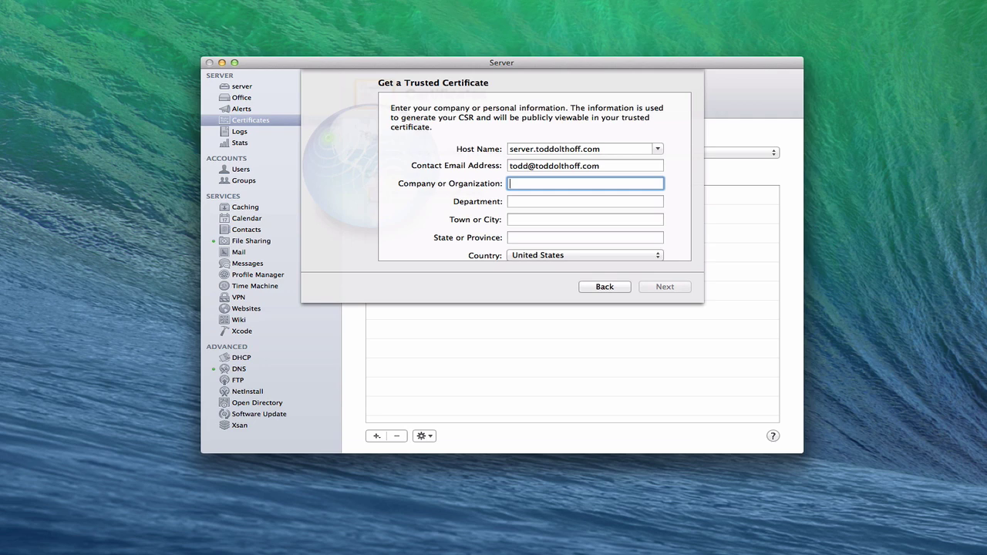
pyautogui.write('Todd Olthoff')
pyautogui.press('Tab')
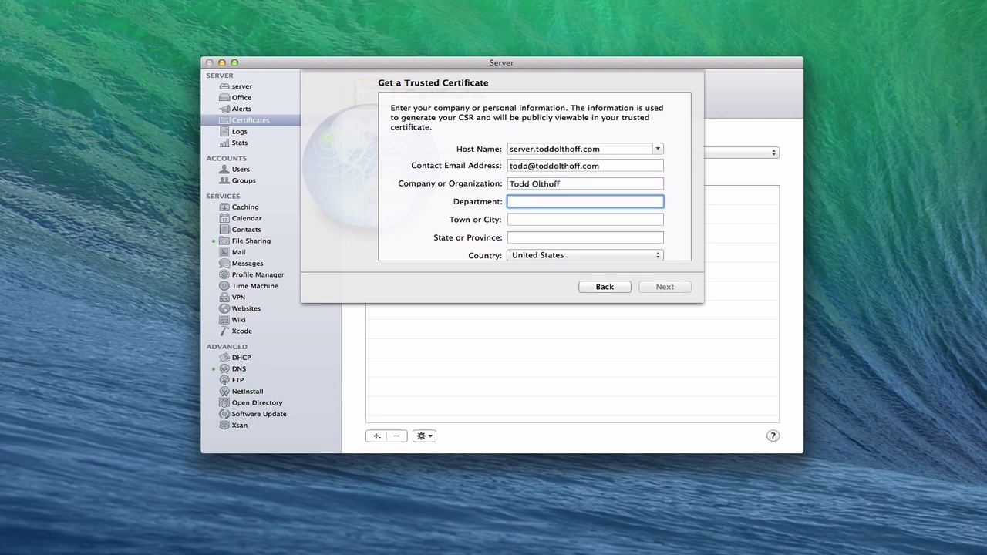
pyautogui.write('none')
pyautogui.press('Tab')
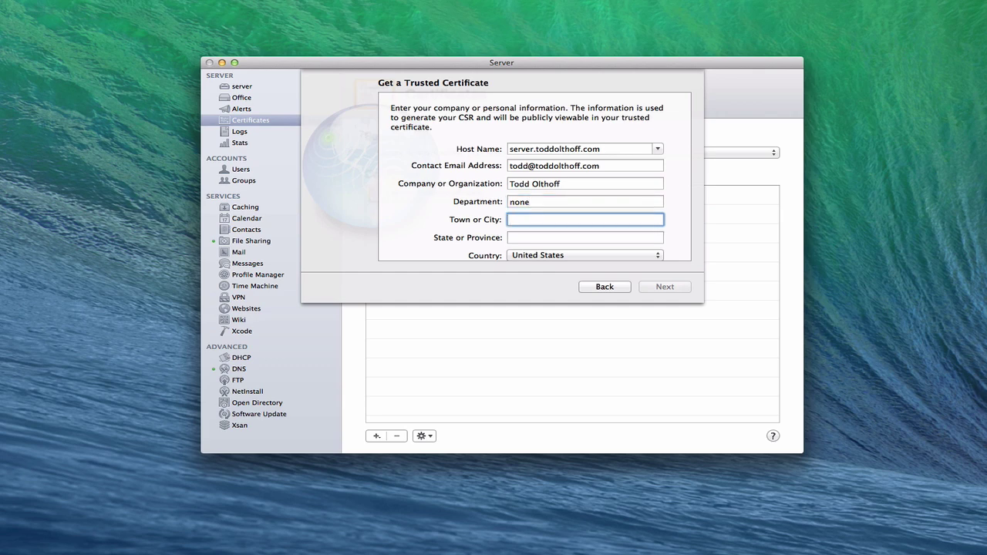
pyautogui.press('Tab')
pyautogui.write('ca')
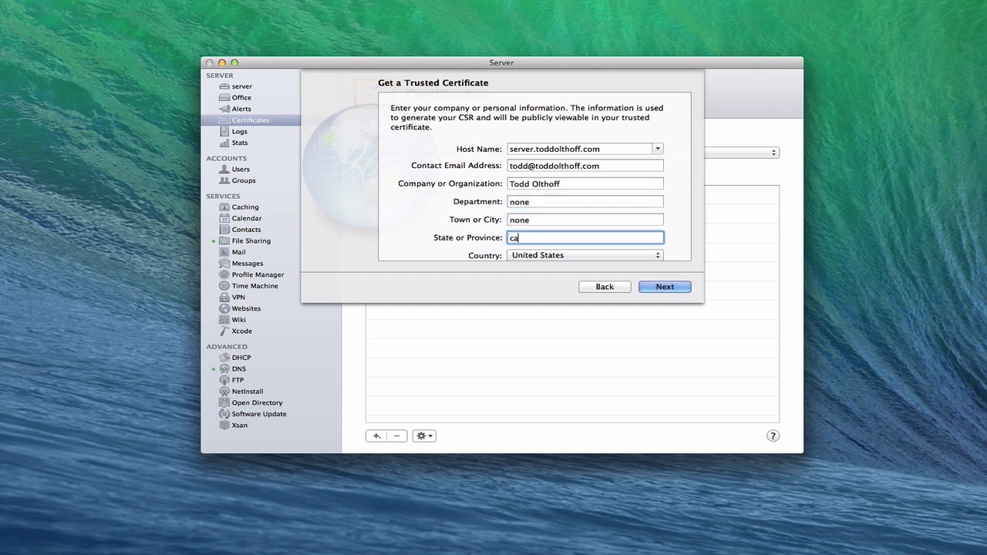
pyautogui.scroll(-1, 578, 200)
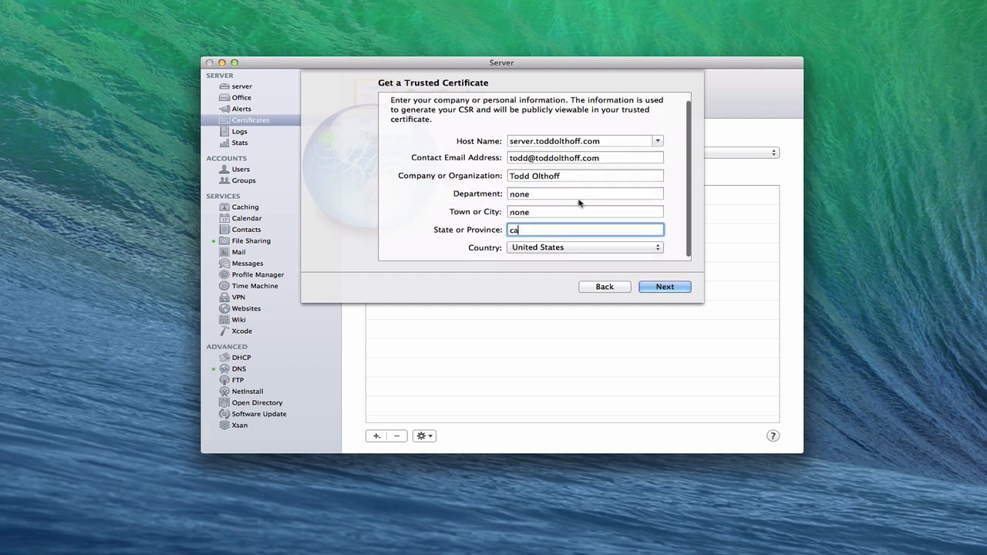
# - Generate the CSR, scroll through its text, then hide the browser to return to Server
pyautogui.click(659, 287)
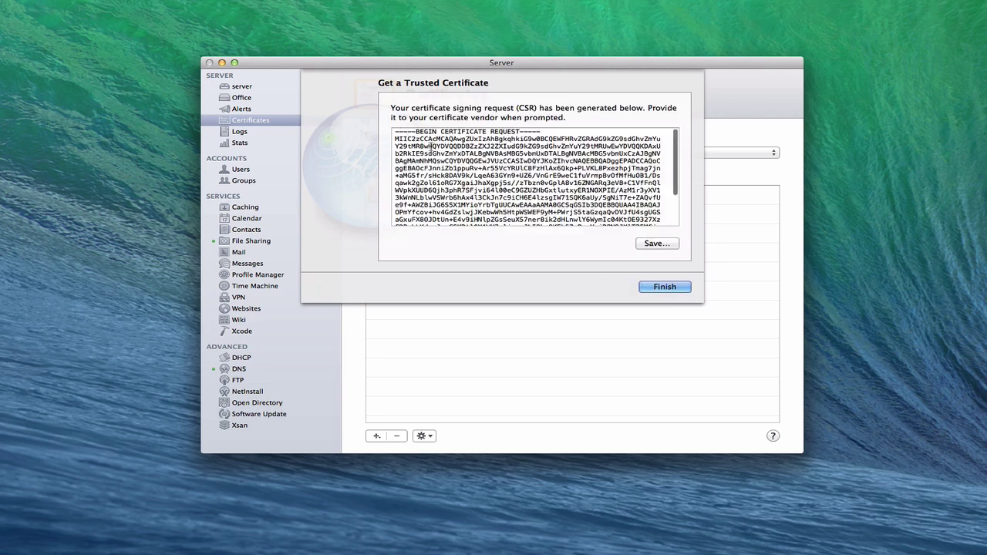
pyautogui.scroll(-1, 420, 153)
pyautogui.scroll(-3, 421, 154)
pyautogui.scroll(4, 421, 153)
pyautogui.scroll(1, 421, 154)
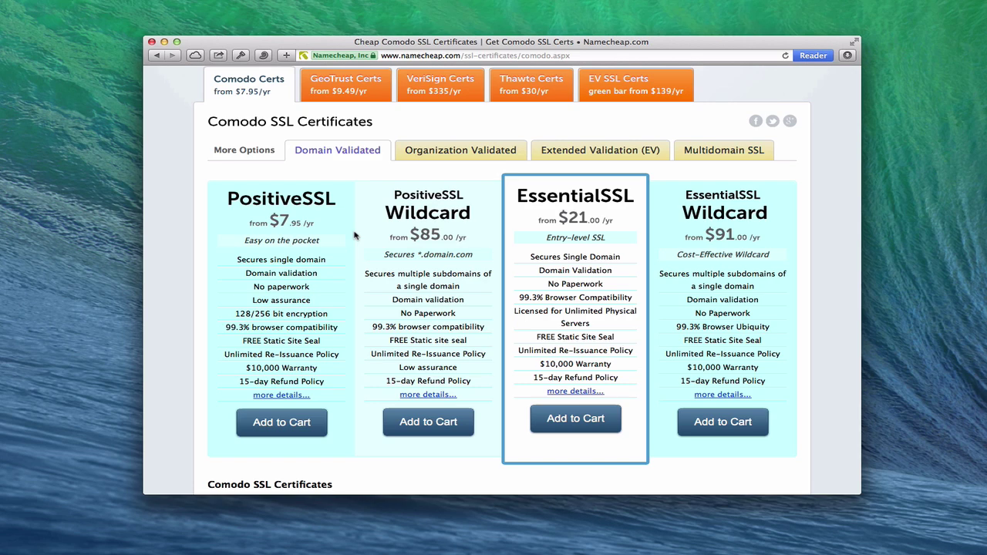
pyautogui.click(164, 43)
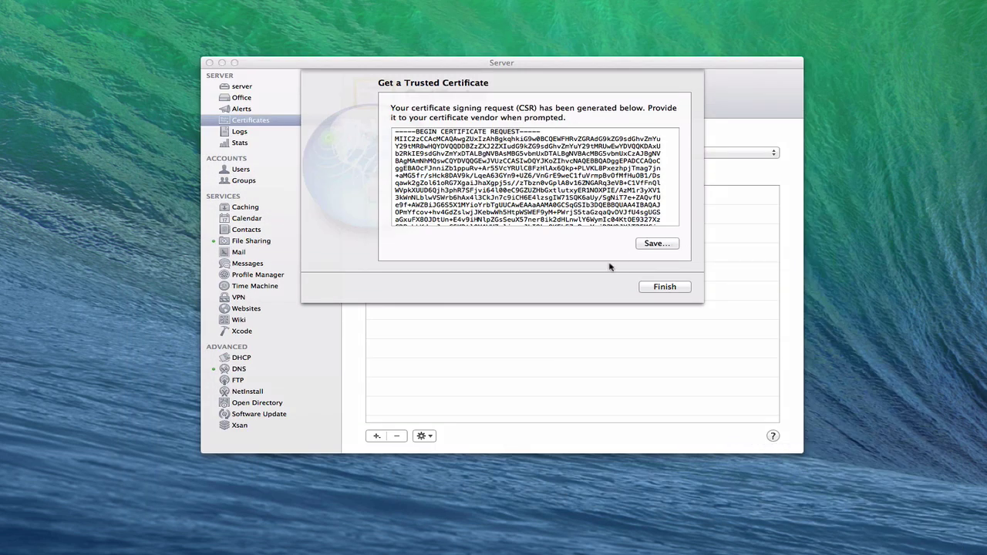
pyautogui.click(579, 287)
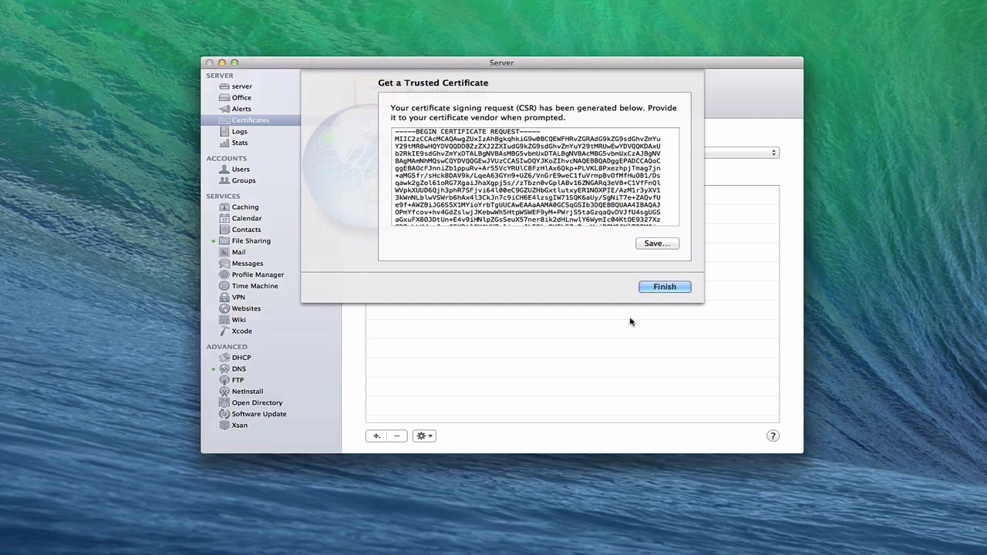
# - Finish, select the pending server.toddolthoff.com certificate, and open its gear-menu actions
pyautogui.click(669, 289)
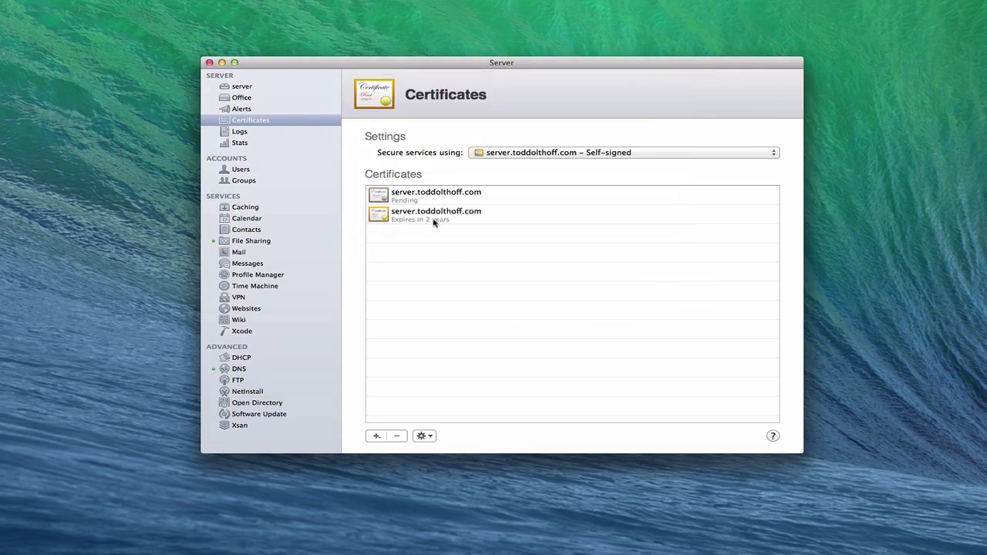
pyautogui.click(409, 196)
pyautogui.click(432, 436)
pyautogui.click(431, 436)
pyautogui.click(407, 195)
pyautogui.click(428, 433)
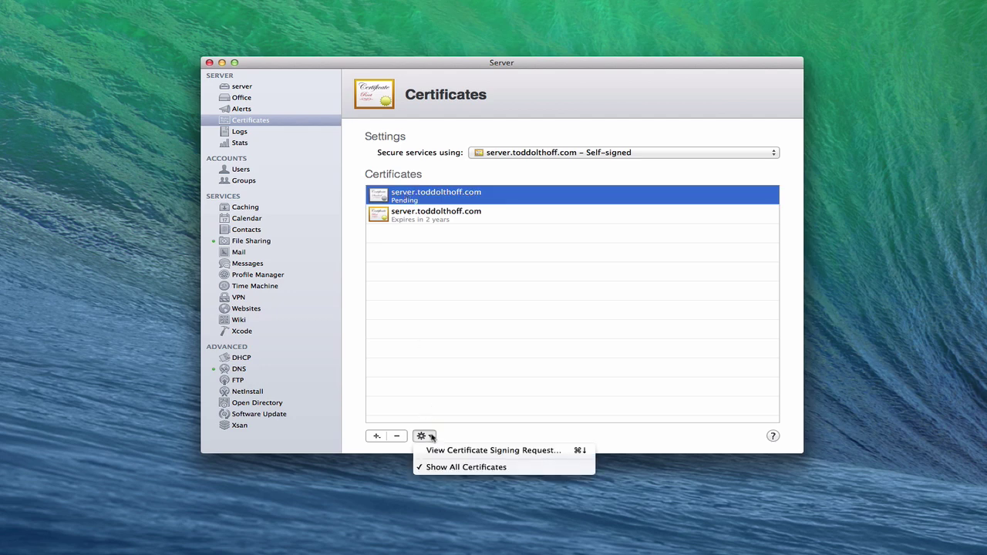
# - View the pending certificate's signing request details
pyautogui.click(445, 451)
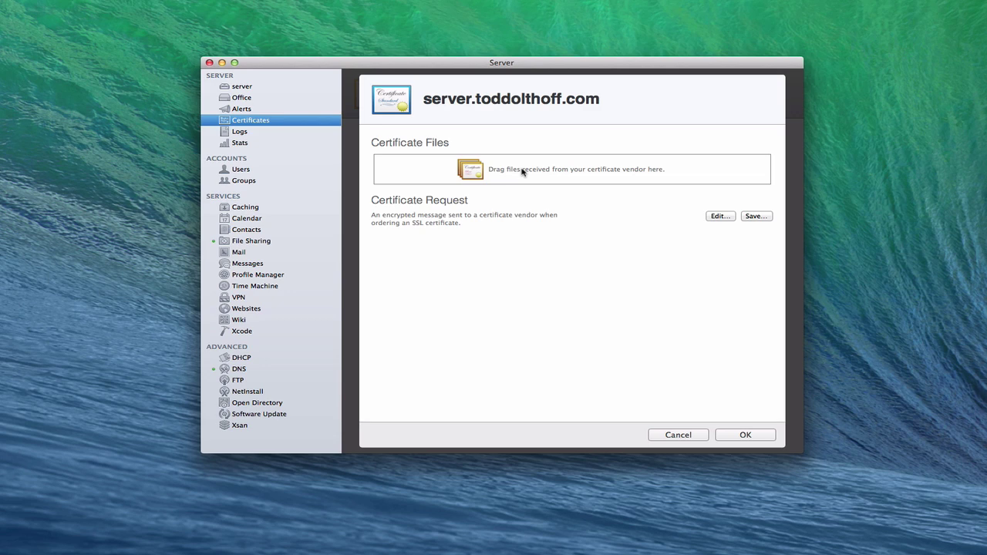
# - Close the pending certificate's details and view the System keychain certificates, including server.toddolthoff.com
pyautogui.click(739, 436)
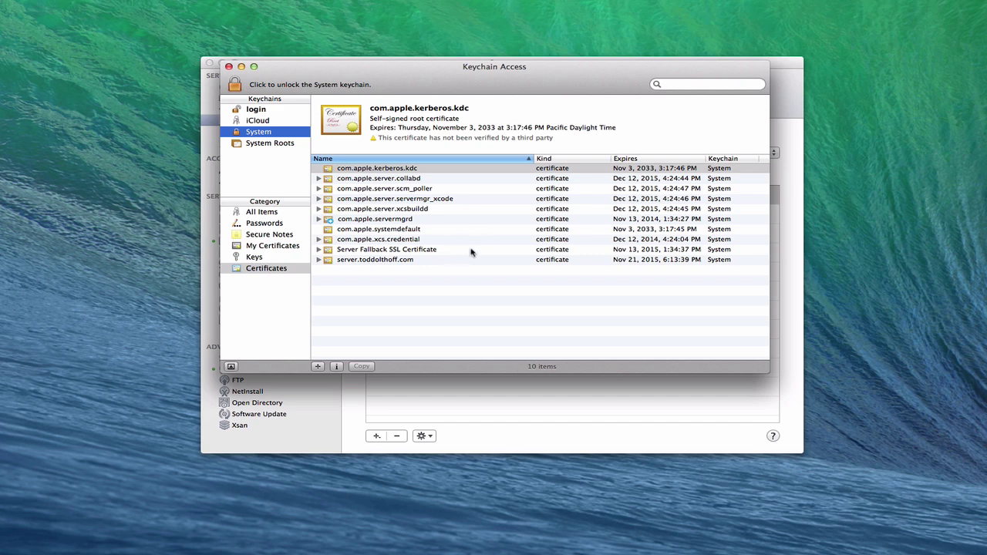
# - Return to Server's Certificates pane showing the pending server.toddolthoff.com request and self-signed certificate
pyautogui.click(792, 91)
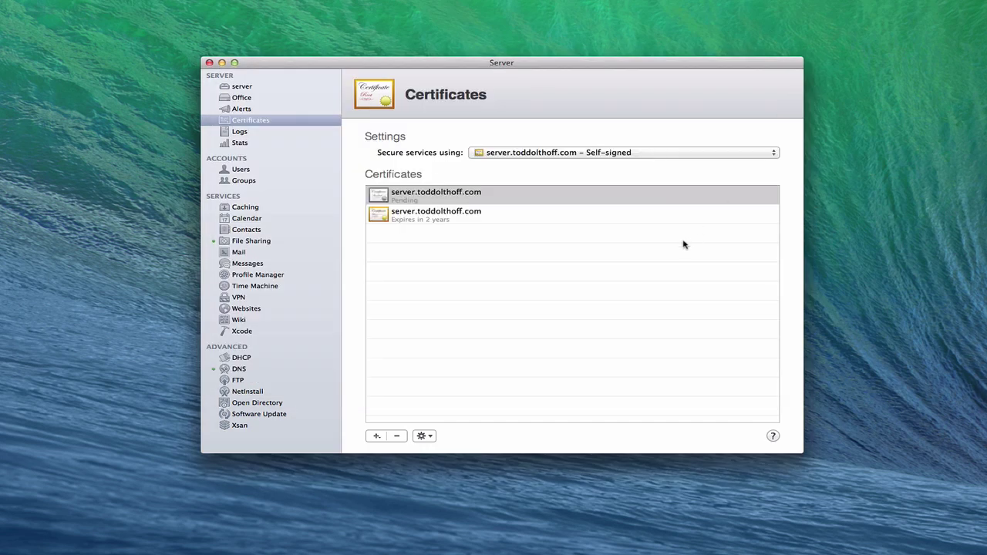